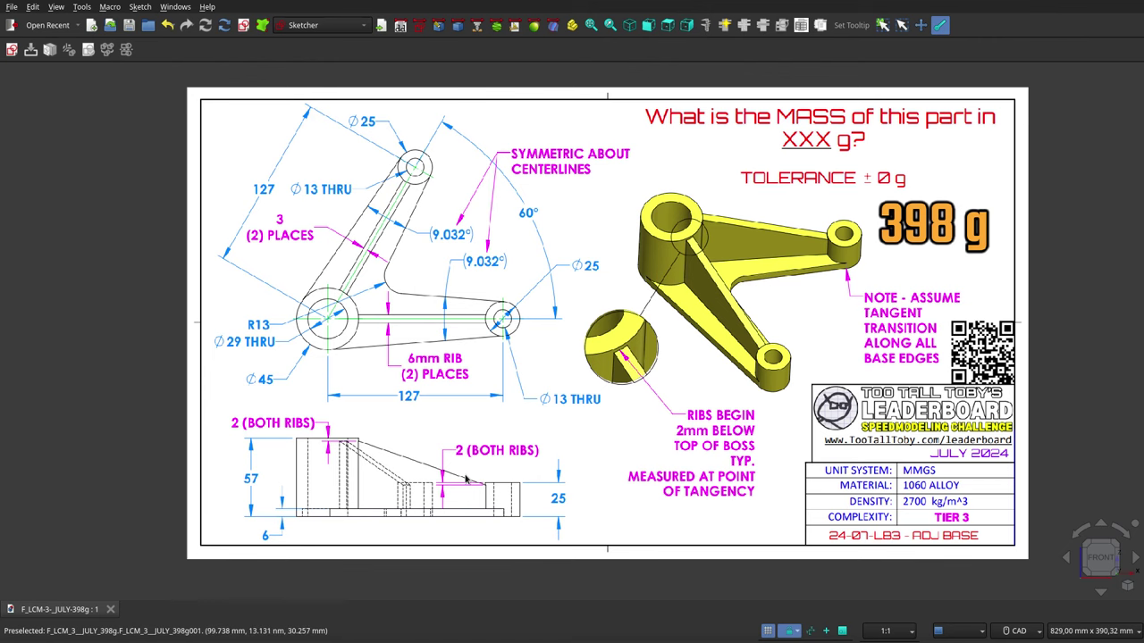
Pan across the drawing sheet and zoom in on the side view.
{"action": "left_click_drag", "start_coordinate": [464, 480], "coordinate": [497, 487]}
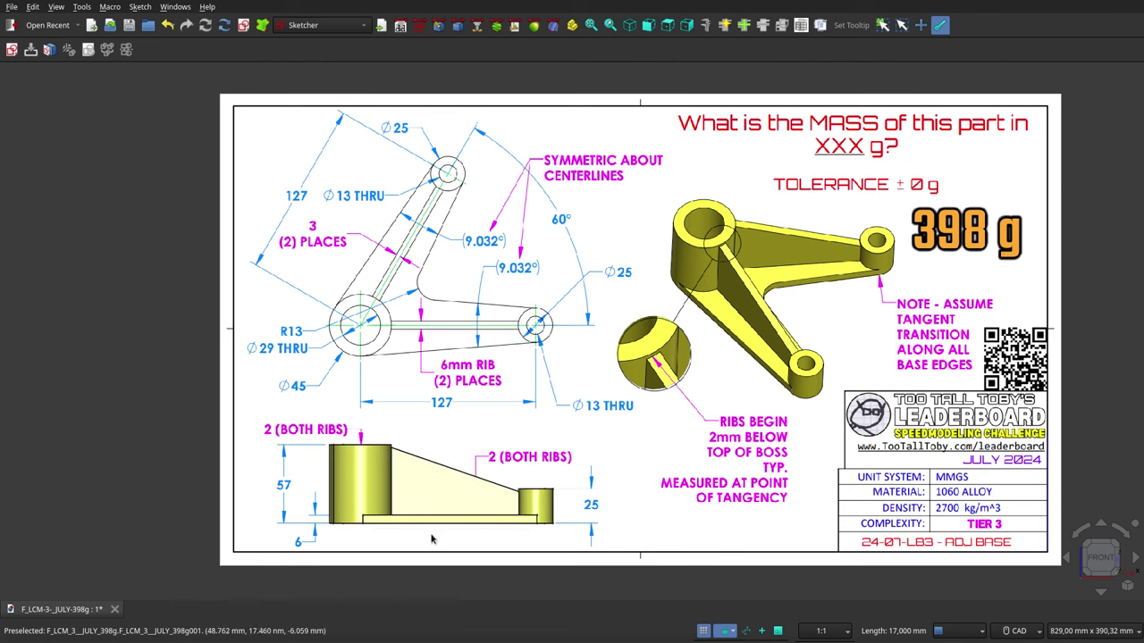
{"action": "scroll", "coordinate": [427, 540], "scroll_direction": "up", "scroll_amount": 2}
{"action": "scroll", "coordinate": [426, 540], "scroll_direction": "up", "scroll_amount": 2}
{"action": "scroll", "coordinate": [426, 540], "scroll_direction": "up", "scroll_amount": 2}
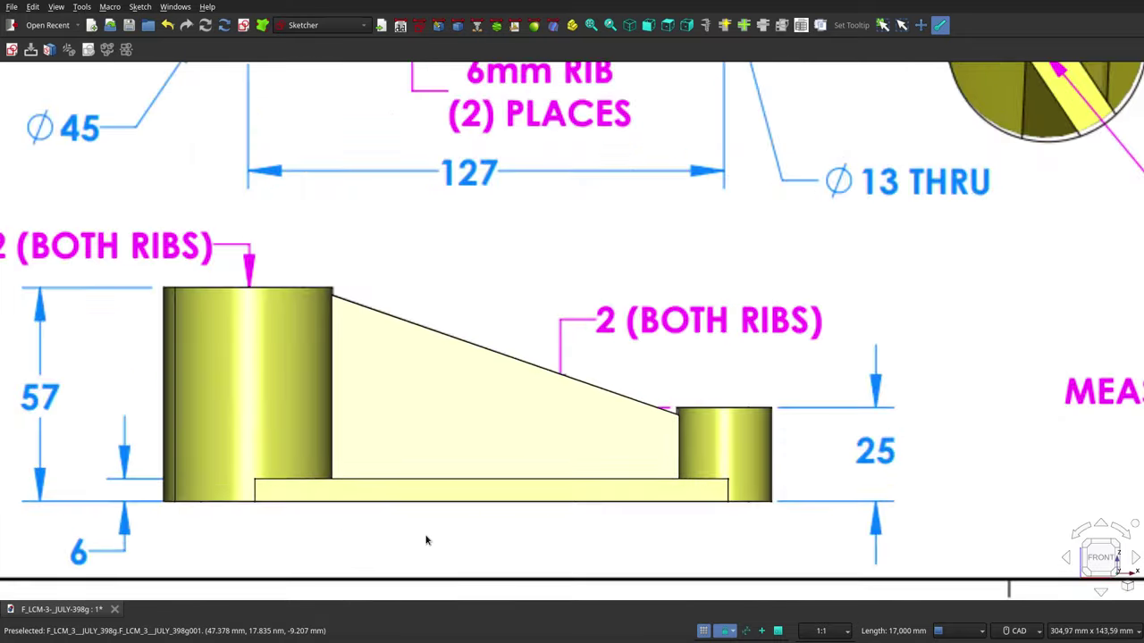
{"action": "scroll", "coordinate": [426, 539], "scroll_direction": "up", "scroll_amount": 2}
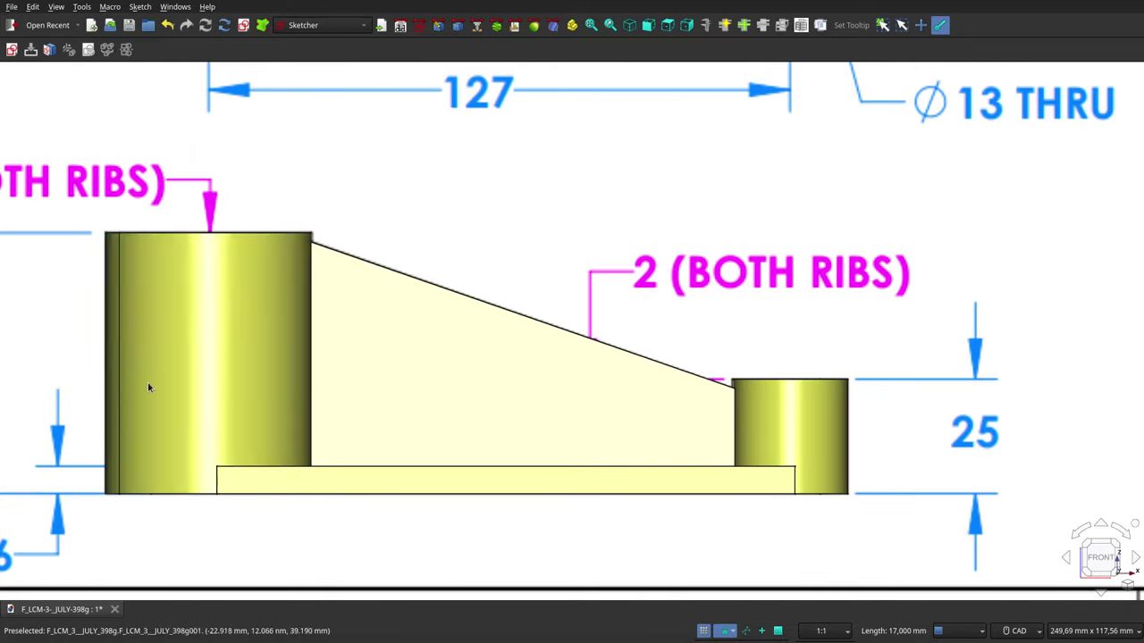
Flip the bracket repeatedly between wireframe and shaded display, ending on shaded.
{"action": "key", "text": "v"}
{"action": "key", "text": "3"}
{"action": "key", "text": "v"}
{"action": "key", "text": "1"}
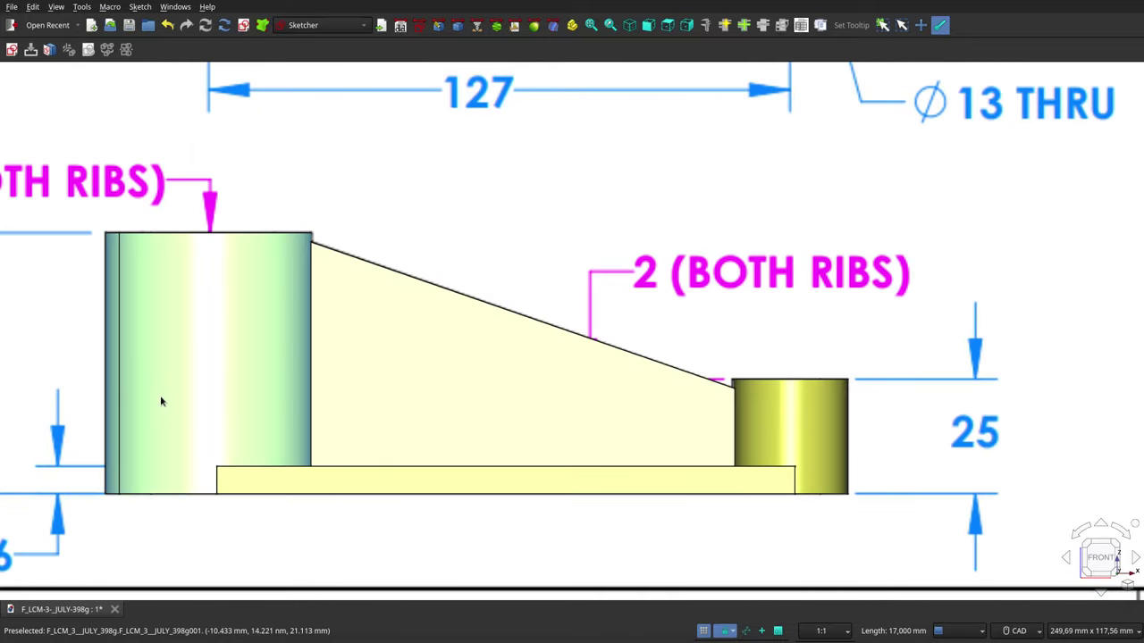
{"action": "key", "text": "v"}
{"action": "key", "text": "3"}
{"action": "key", "text": "v"}
{"action": "key", "text": "1"}
{"action": "key", "text": "v"}
{"action": "key", "text": "3"}
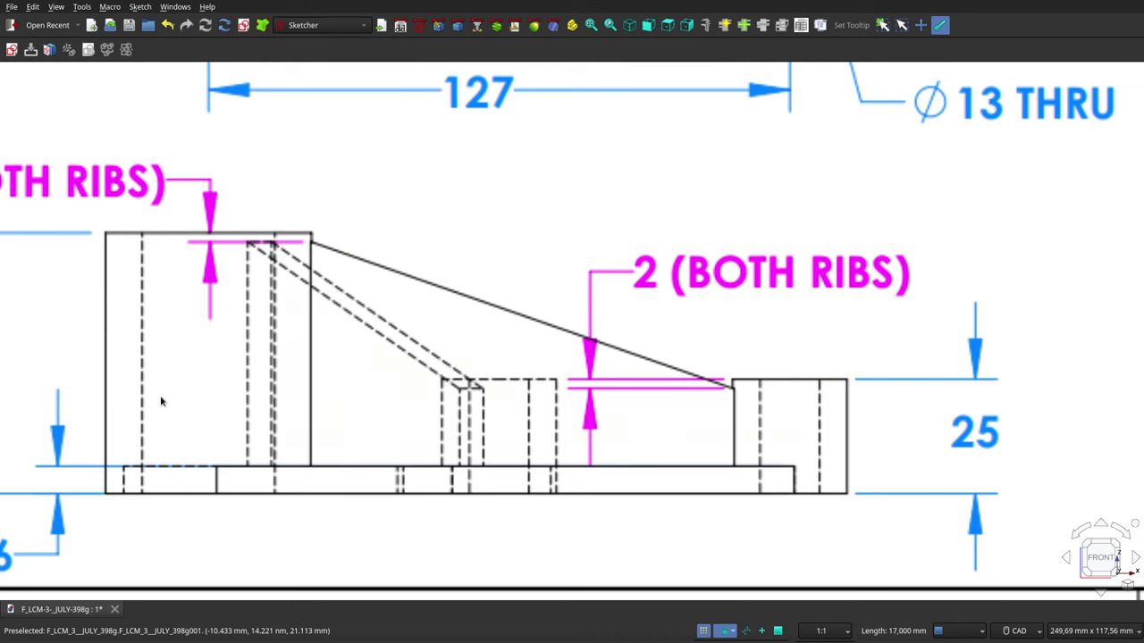
{"action": "key", "text": "v"}
{"action": "key", "text": "1"}
{"action": "key", "text": "v"}
{"action": "key", "text": "3"}
{"action": "key", "text": "v"}
{"action": "key", "text": "1"}
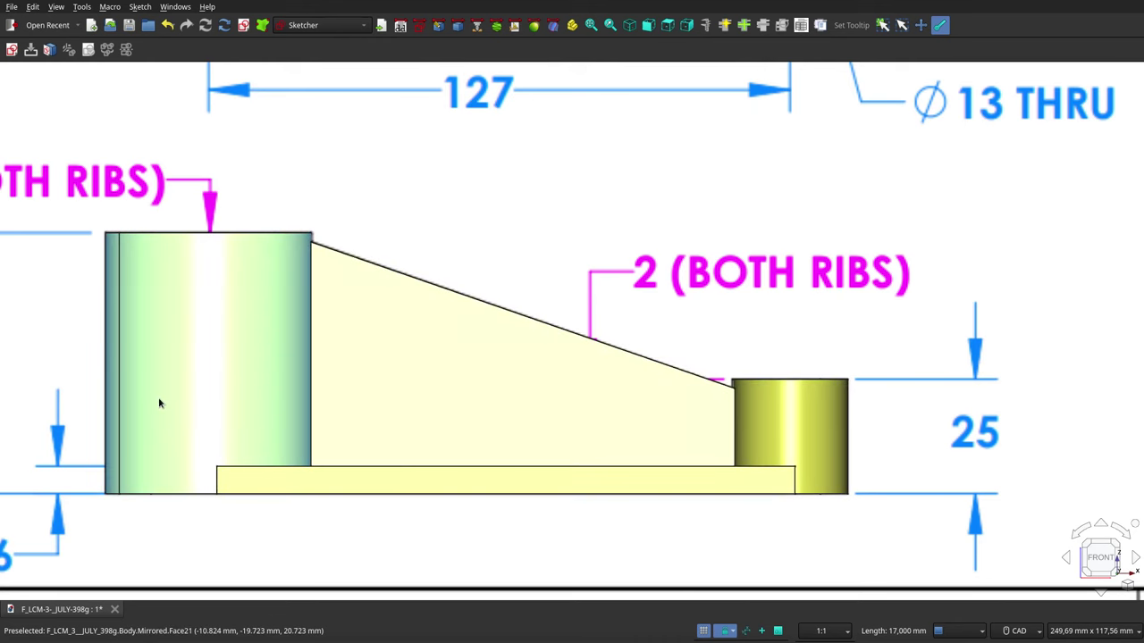
{"action": "key", "text": "v"}
{"action": "key", "text": "3"}
{"action": "key", "text": "v"}
{"action": "key", "text": "1"}
Compare wireframe and shaded display against the hidden lines, finishing in wireframe.
{"action": "key", "text": "v"}
{"action": "key", "text": "3"}
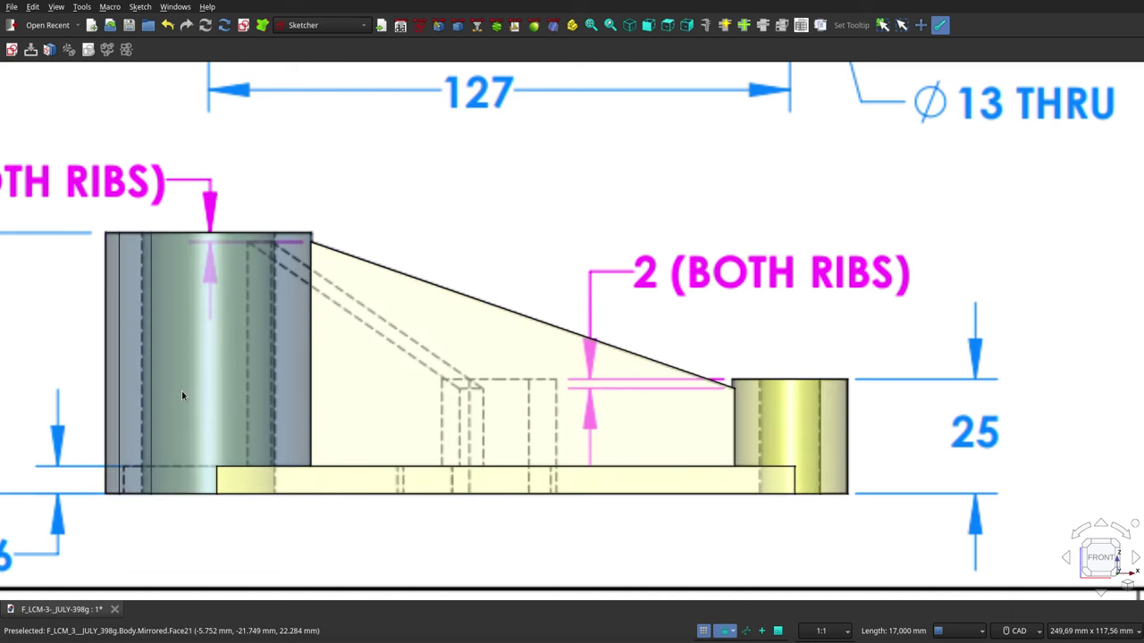
{"action": "key", "text": "v"}
{"action": "key", "text": "3"}
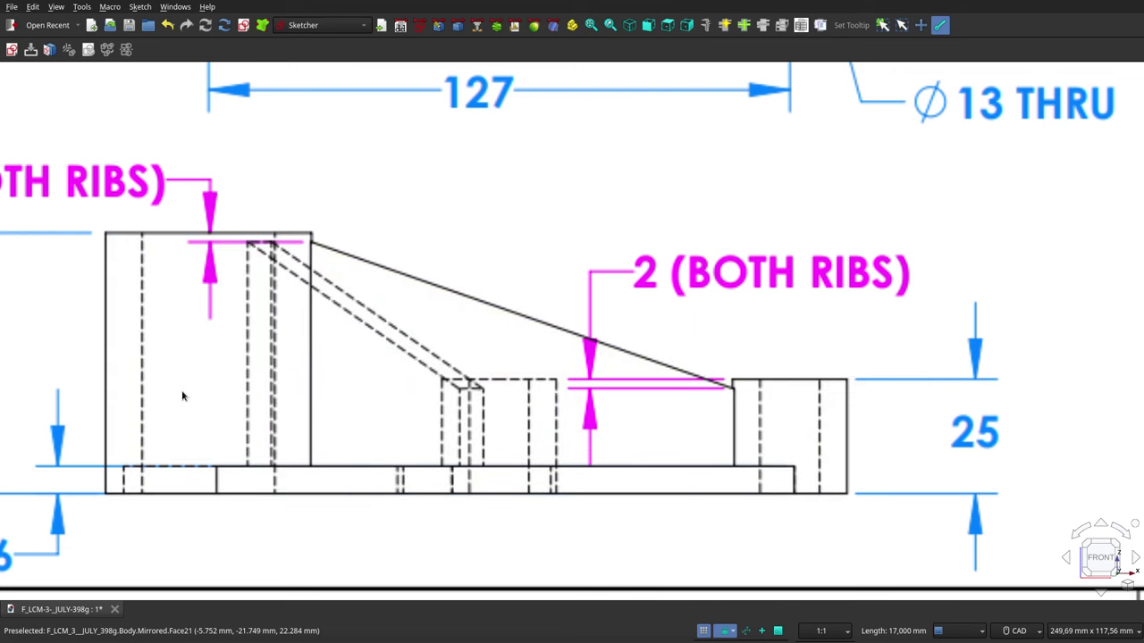
{"action": "key", "text": "v"}
{"action": "key", "text": "1"}
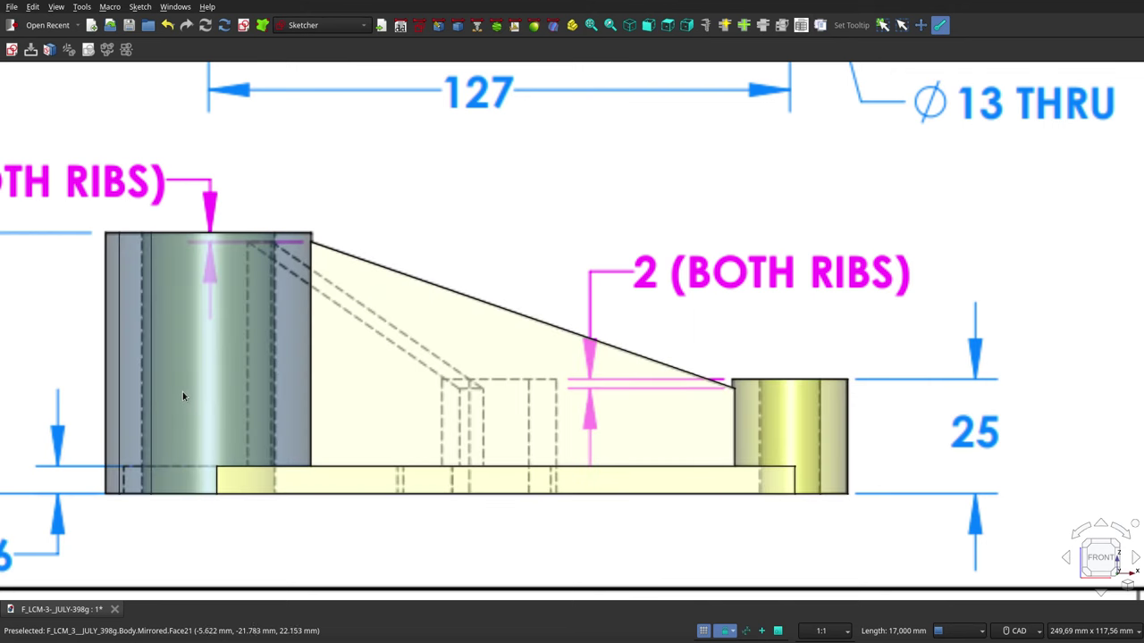
{"action": "key", "text": "v"}
{"action": "key", "text": "3"}
{"action": "key", "text": "v"}
{"action": "key", "text": "1"}
{"action": "key", "text": "v"}
{"action": "key", "text": "3"}
{"action": "key", "text": "v"}
{"action": "key", "text": "1"}
{"action": "key", "text": "v"}
{"action": "key", "text": "3"}
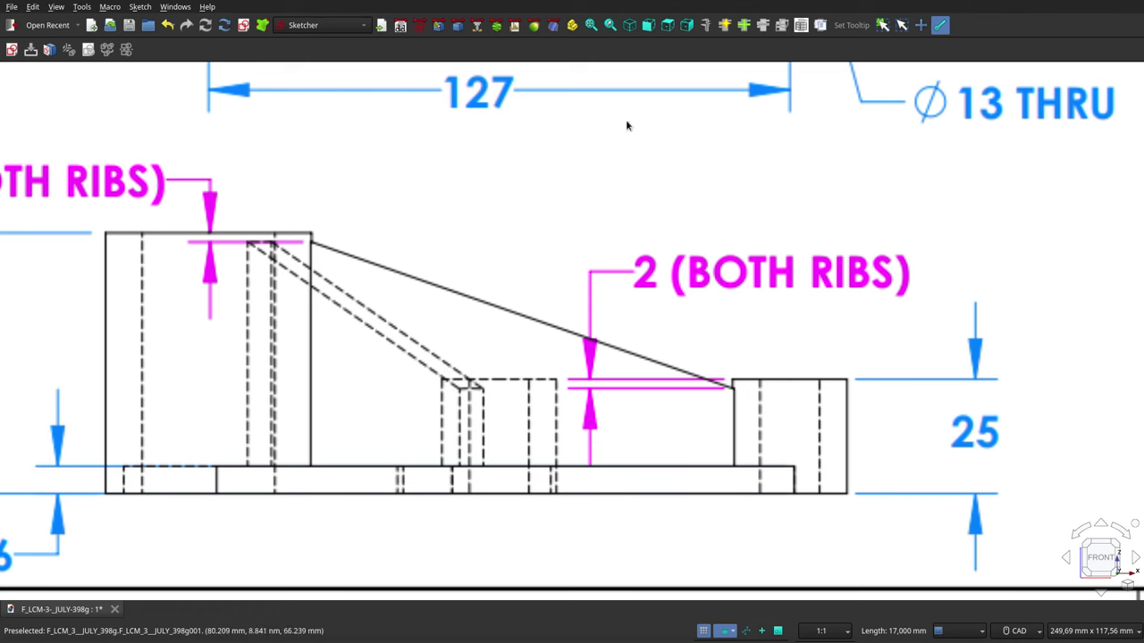
Switch to the Top view and zoom to frame the bracket over the plan drawing.
{"action": "left_click", "coordinate": [667, 25]}
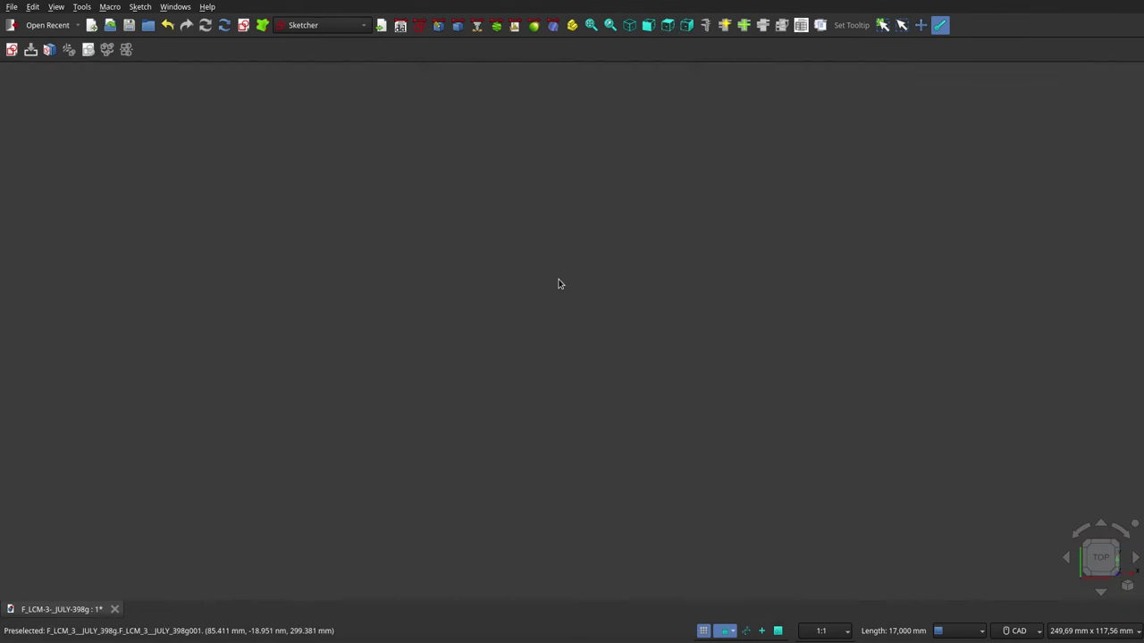
{"action": "scroll", "coordinate": [559, 284], "scroll_direction": "down", "scroll_amount": 5}
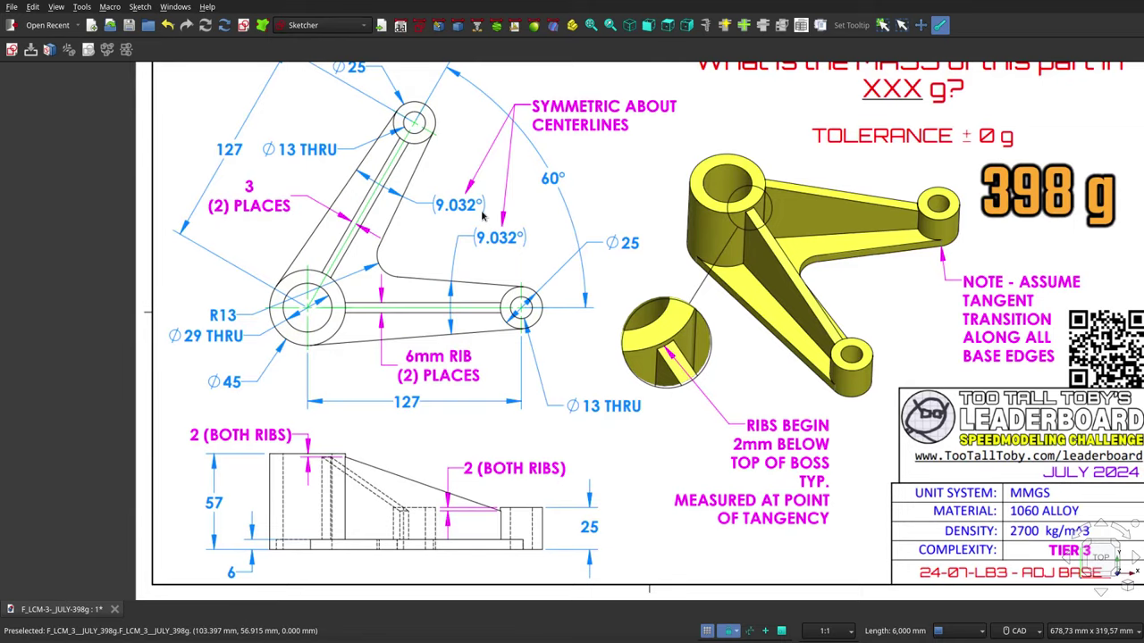
{"action": "scroll", "coordinate": [295, 223], "scroll_direction": "up", "scroll_amount": 2}
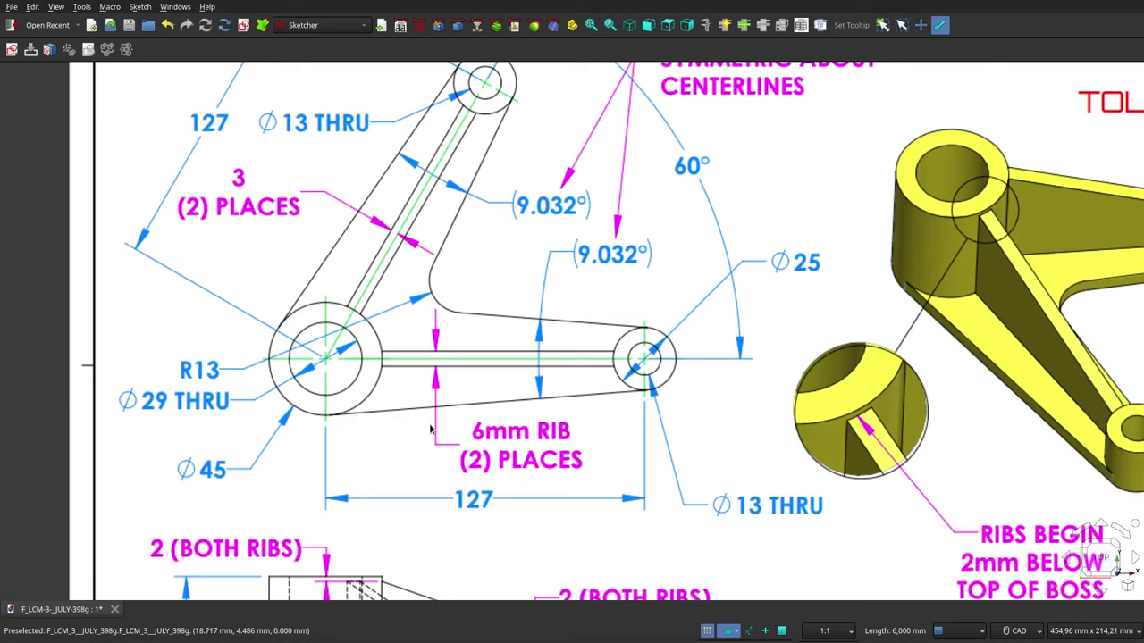
{"action": "scroll", "coordinate": [426, 417], "scroll_direction": "down", "scroll_amount": 2}
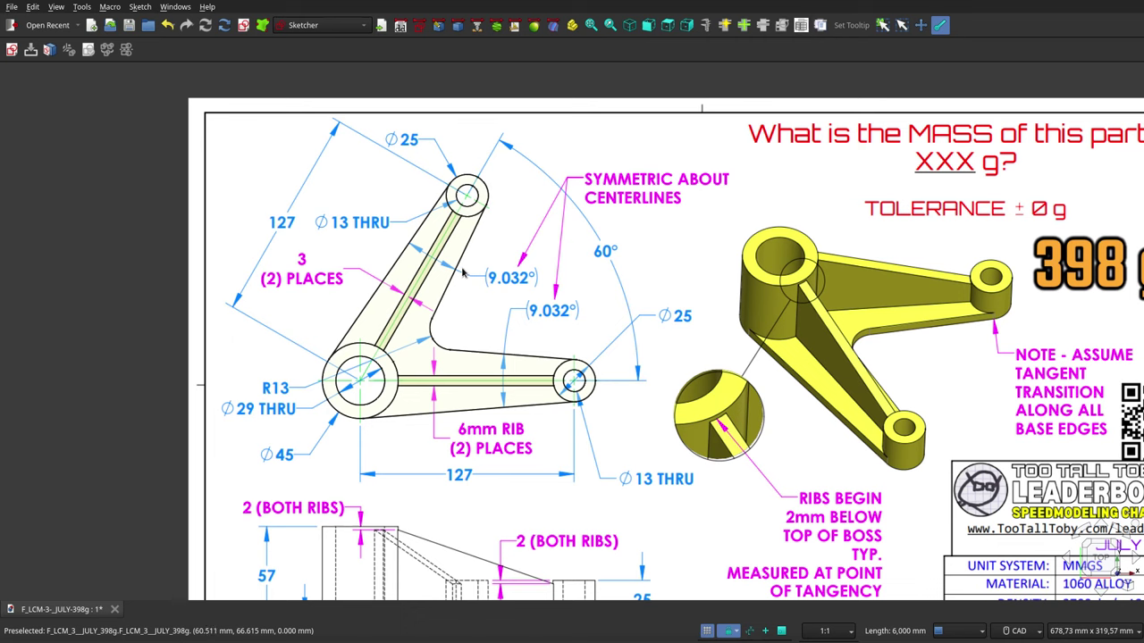
View isometrically with the front drawing sheet hidden, orbit the bracket, then return to Front view.
{"action": "left_click", "coordinate": [630, 26]}
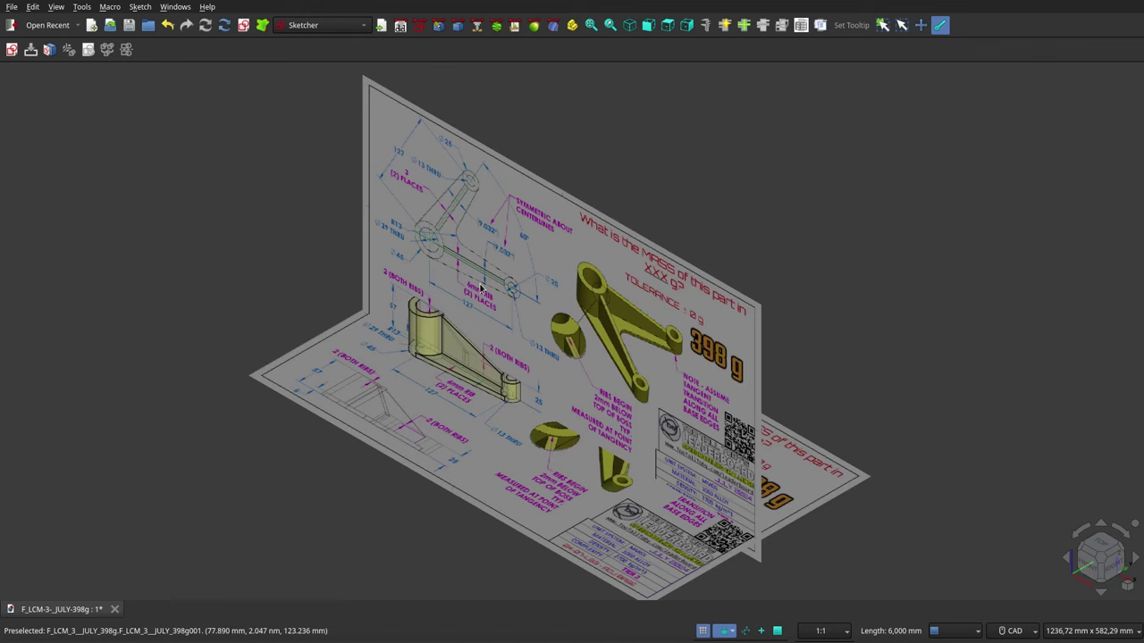
{"action": "key", "text": "space"}
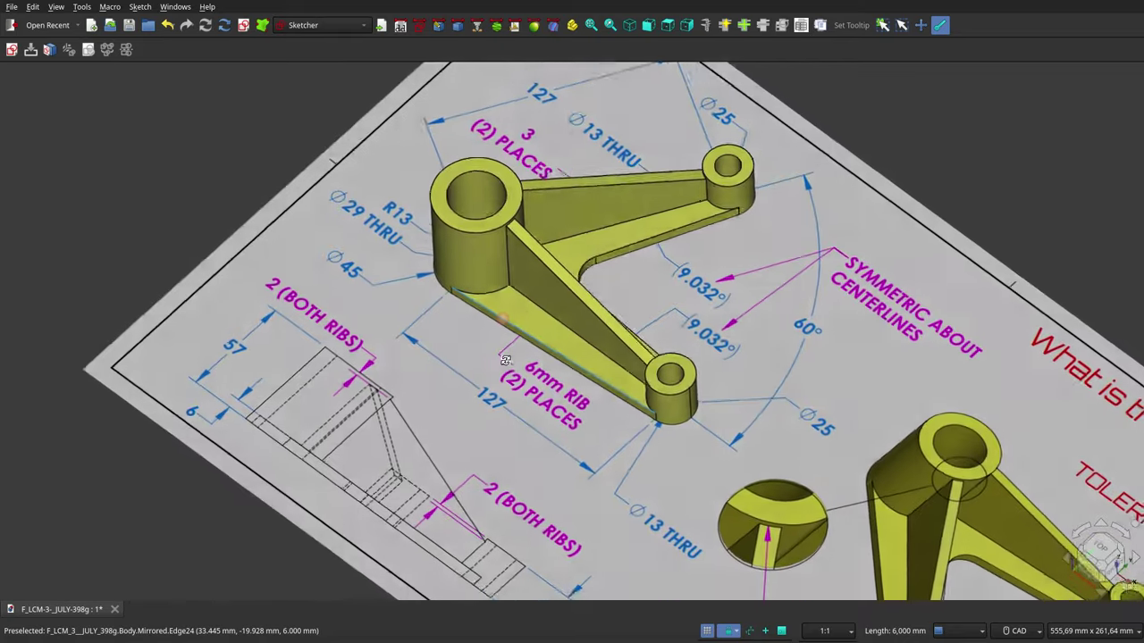
{"action": "mouse_move", "coordinate": [506, 359]}
{"action": "middle_mouse_down"}
{"action": "mouse_move", "coordinate": [644, 355]}
{"action": "mouse_move", "coordinate": [549, 336]}
{"action": "mouse_move", "coordinate": [566, 332]}
{"action": "middle_mouse_up"}
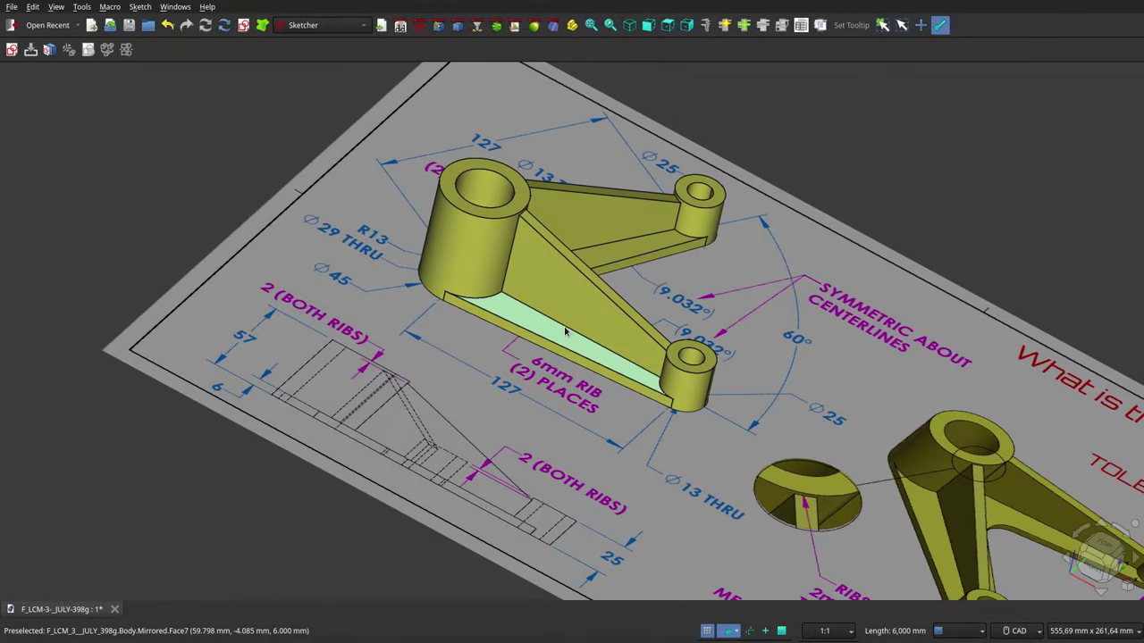
{"action": "key", "text": "1"}
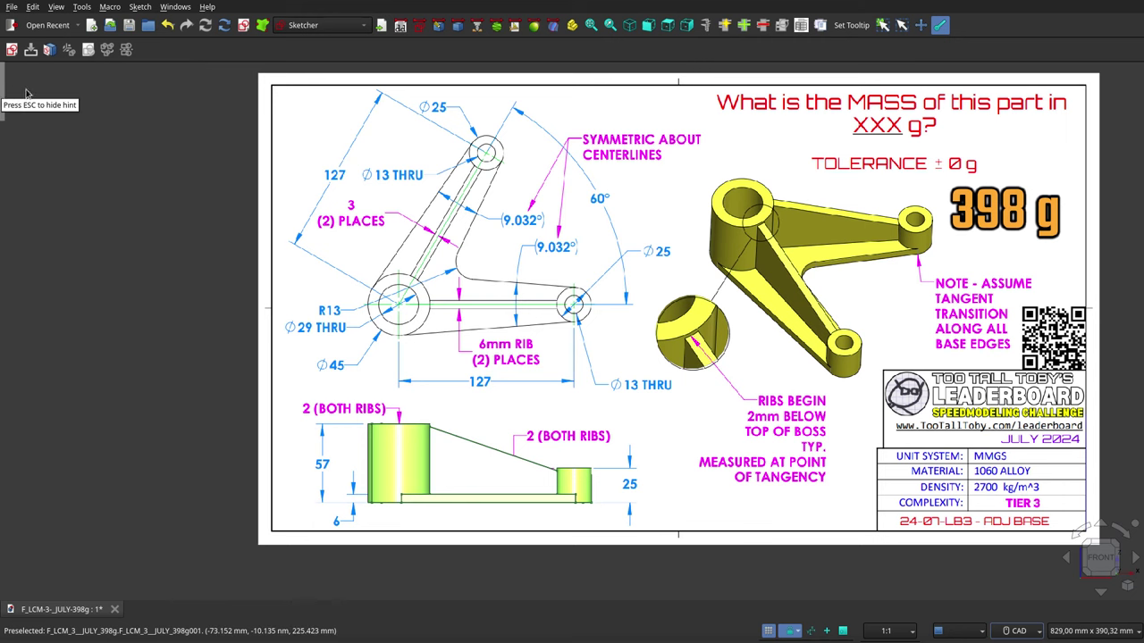
Select Body to read its 398.180 g mass, widen the panel, and set it to Auto hide.
{"action": "left_click", "coordinate": [44, 114]}
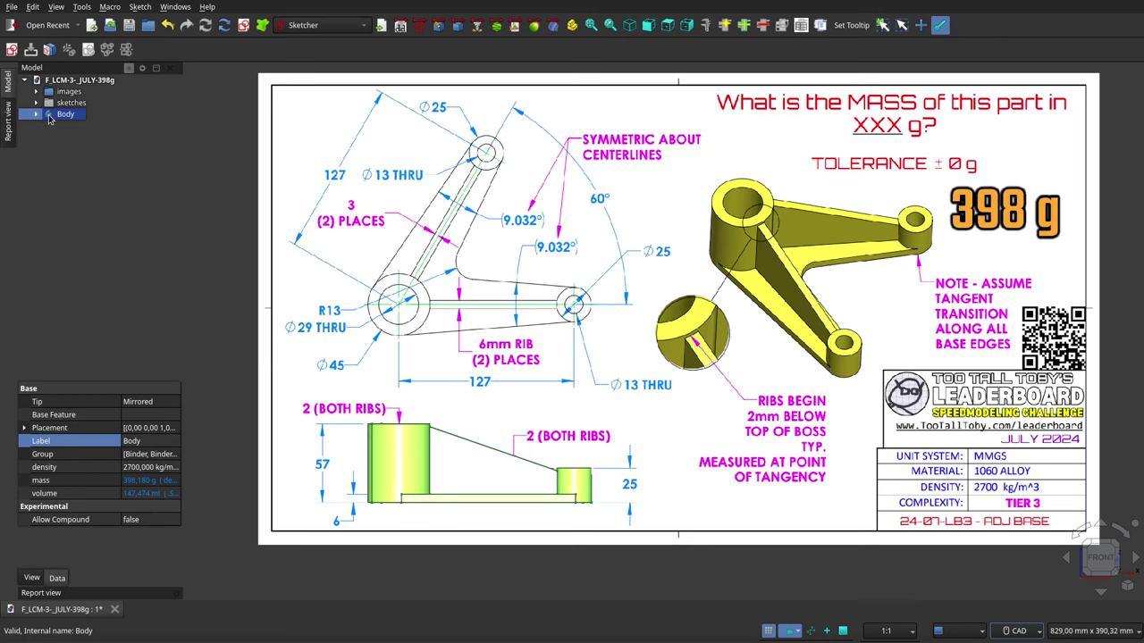
{"action": "left_click", "coordinate": [142, 68]}
{"action": "left_click", "coordinate": [148, 81]}
{"action": "left_click_drag", "start_coordinate": [179, 67], "coordinate": [232, 68]}
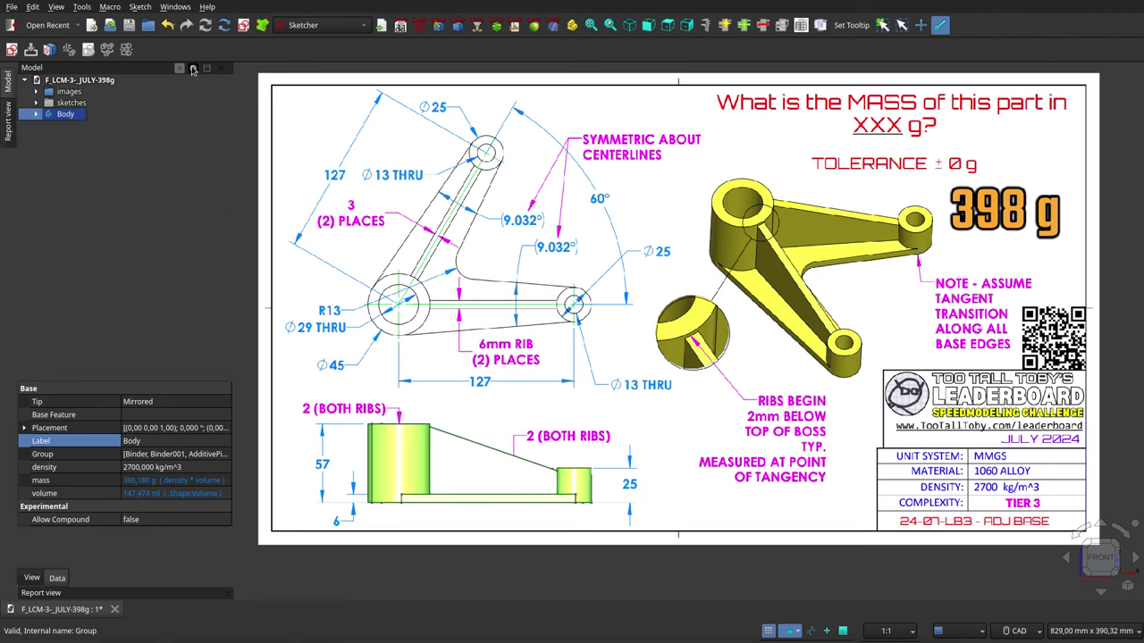
{"action": "left_click", "coordinate": [192, 69]}
{"action": "left_click", "coordinate": [224, 89]}
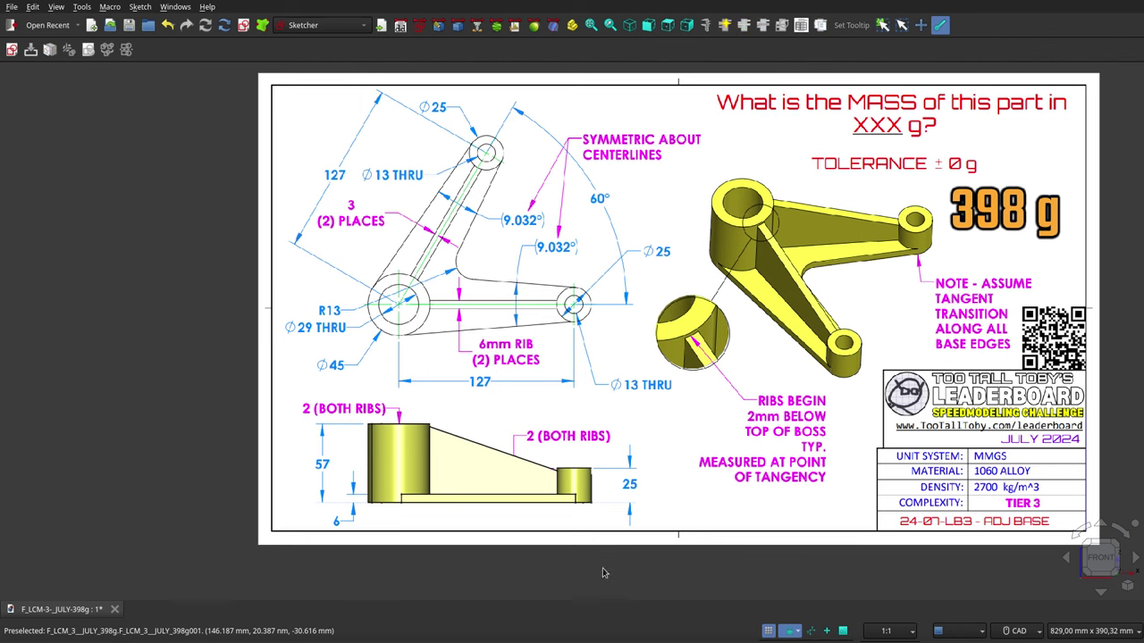
{"action": "scroll", "coordinate": [563, 323], "scroll_direction": "down", "scroll_amount": 1}
{"action": "scroll", "coordinate": [726, 208], "scroll_direction": "up", "scroll_amount": 2}
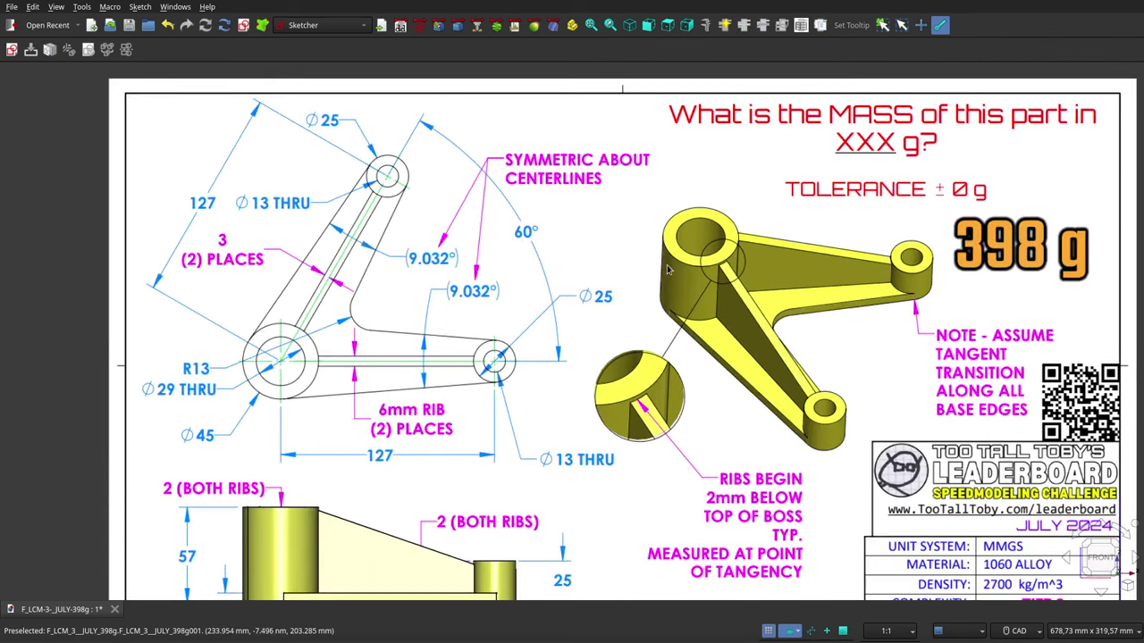
{"action": "scroll", "coordinate": [589, 360], "scroll_direction": "down", "scroll_amount": 3}
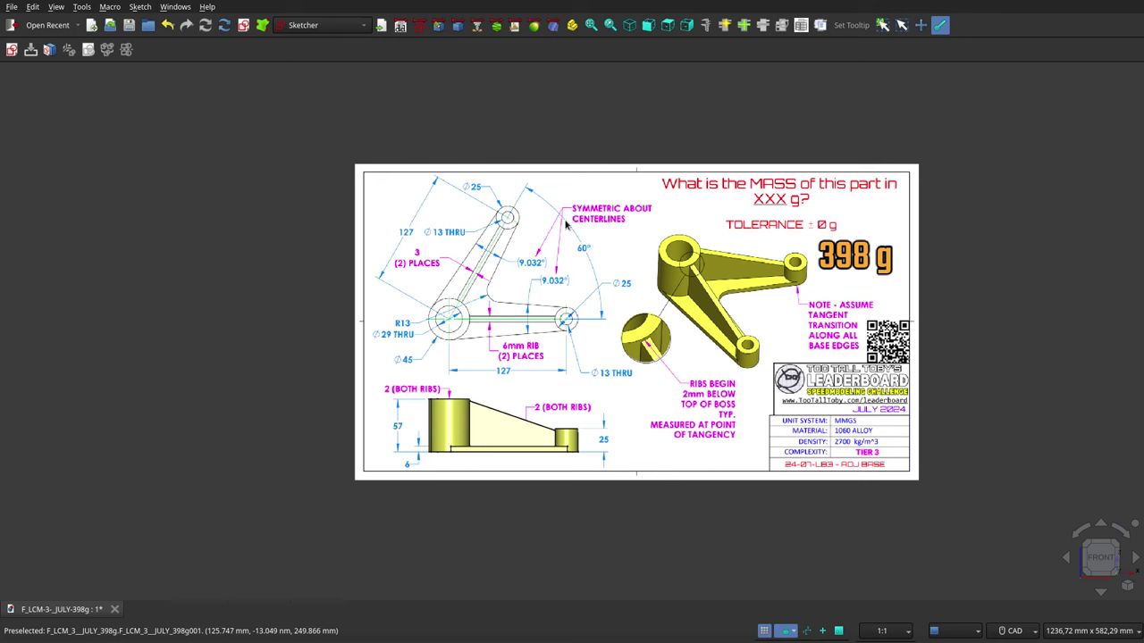
{"action": "scroll", "coordinate": [606, 370], "scroll_direction": "up", "scroll_amount": 1}
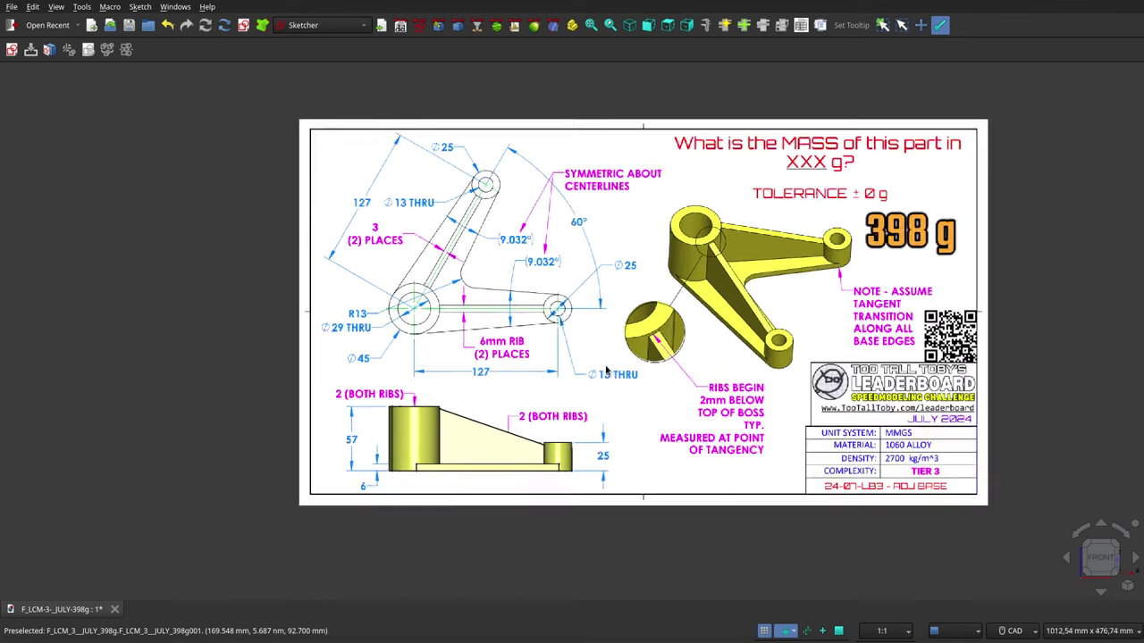
{"action": "scroll", "coordinate": [606, 370], "scroll_direction": "up", "scroll_amount": 1}
{"action": "scroll", "coordinate": [605, 370], "scroll_direction": "down", "scroll_amount": 2}
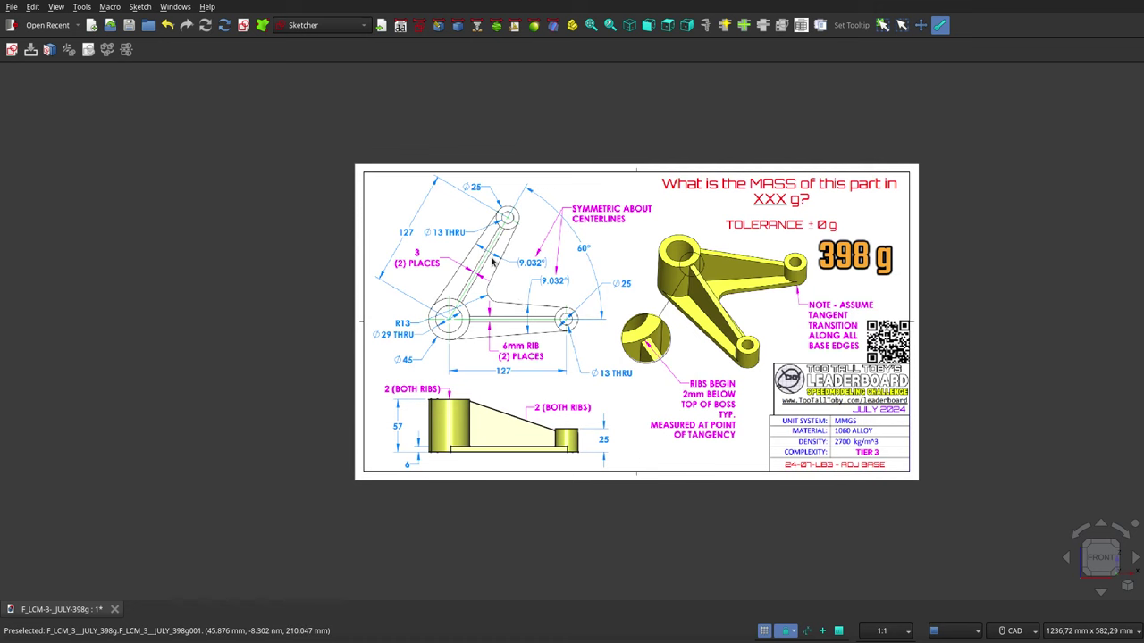
Hide the reference drawing and orbit the bracket toward a top-down 3D view.
{"action": "key", "text": "space"}
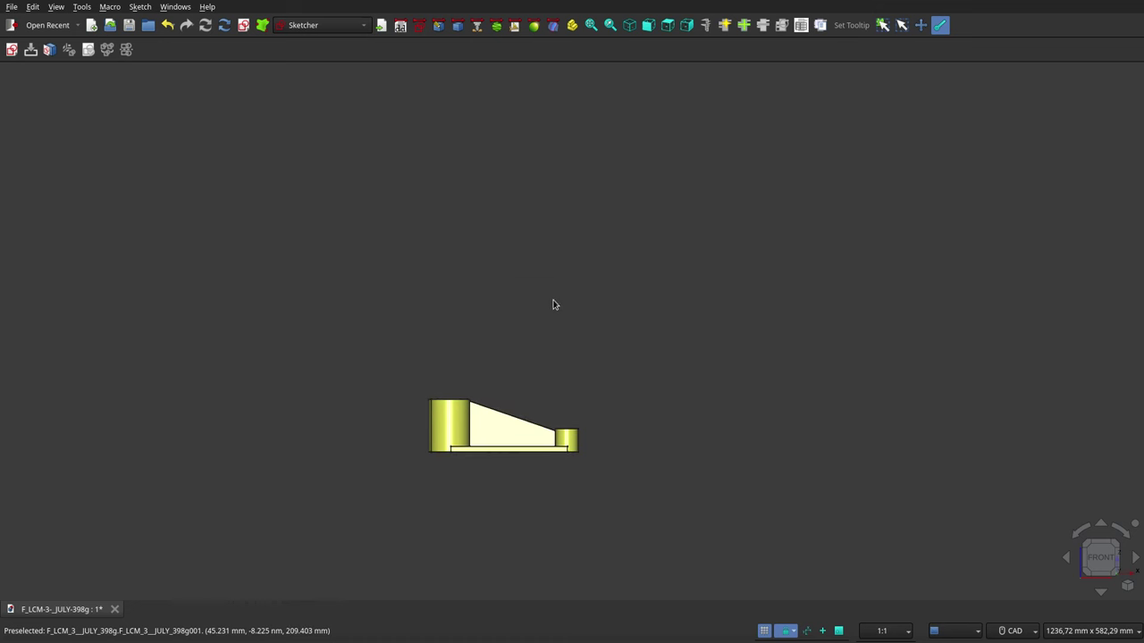
{"action": "scroll", "coordinate": [467, 469], "scroll_direction": "up", "scroll_amount": 3}
{"action": "scroll", "coordinate": [467, 474], "scroll_direction": "up", "scroll_amount": 4}
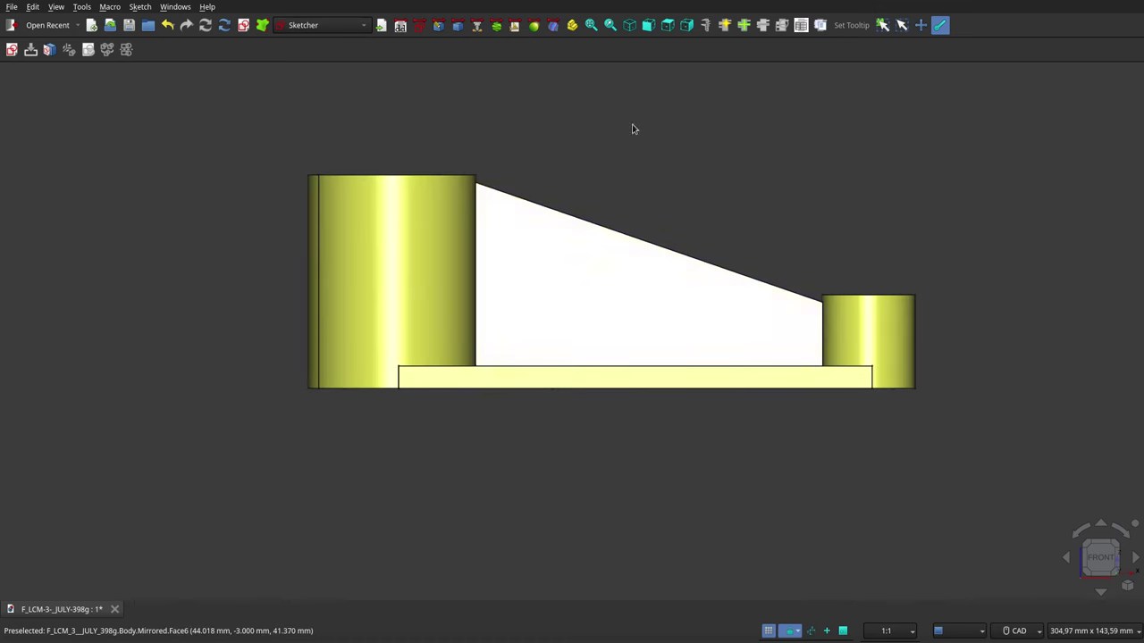
{"action": "mouse_move", "coordinate": [632, 130]}
{"action": "middle_mouse_down"}
{"action": "mouse_move", "coordinate": [638, 158]}
{"action": "mouse_move", "coordinate": [607, 189]}
{"action": "middle_mouse_up"}
{"action": "scroll", "coordinate": [536, 277], "scroll_direction": "down", "scroll_amount": 4}
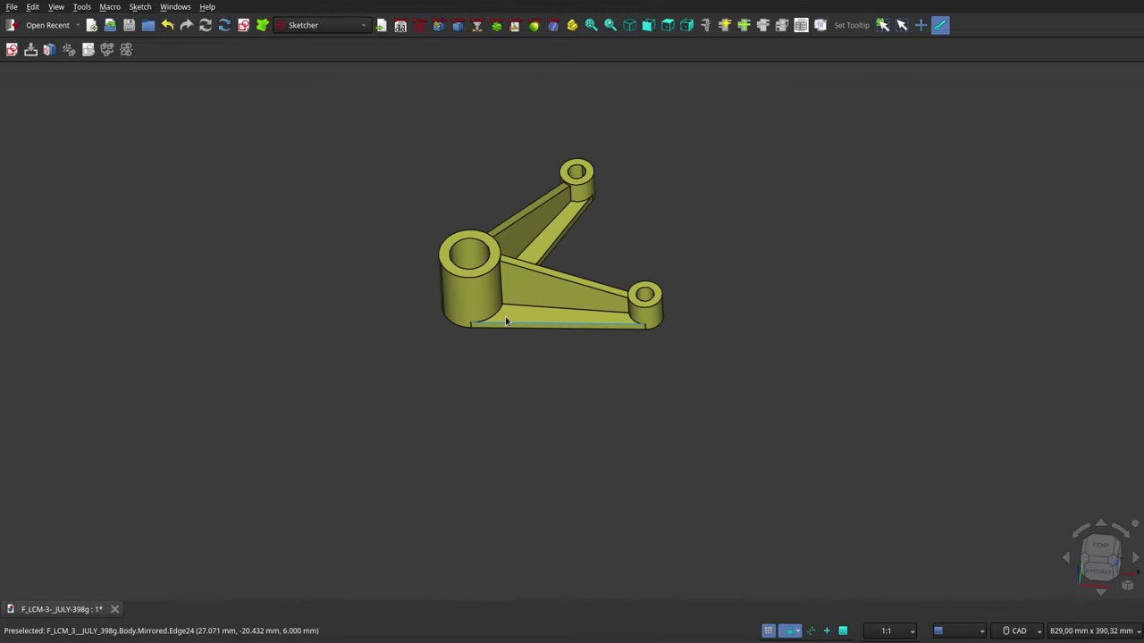
{"action": "mouse_move", "coordinate": [505, 321]}
{"action": "middle_mouse_down"}
{"action": "mouse_move", "coordinate": [630, 271]}
{"action": "mouse_move", "coordinate": [655, 344]}
{"action": "middle_mouse_up"}
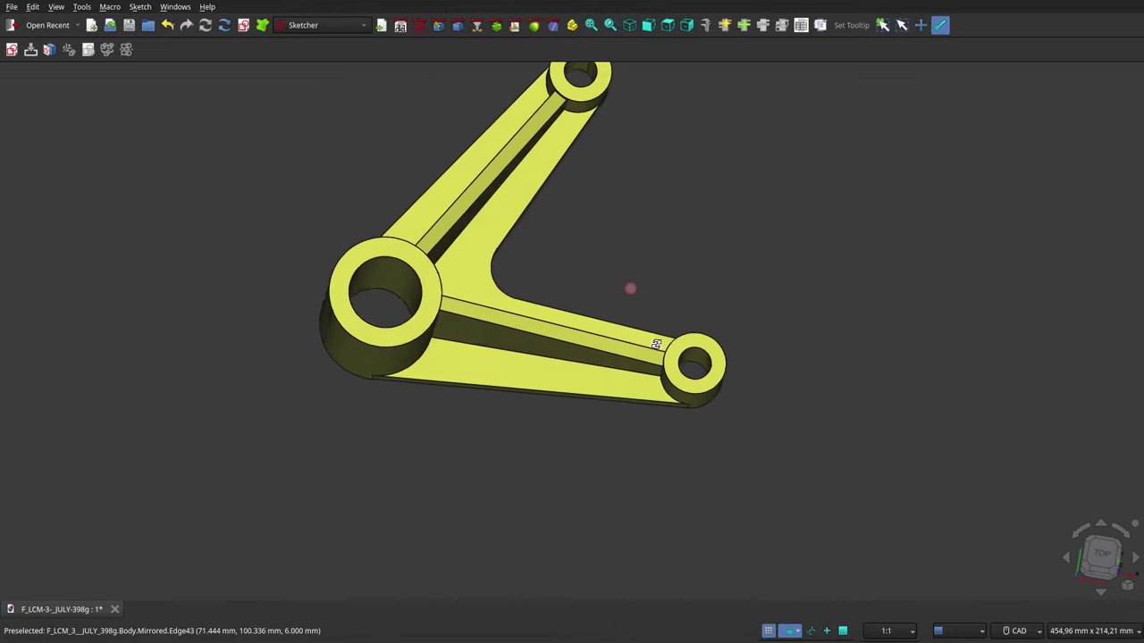
Reset to Front view and orbit again to inspect the large face and underside.
{"action": "left_click", "coordinate": [650, 25]}
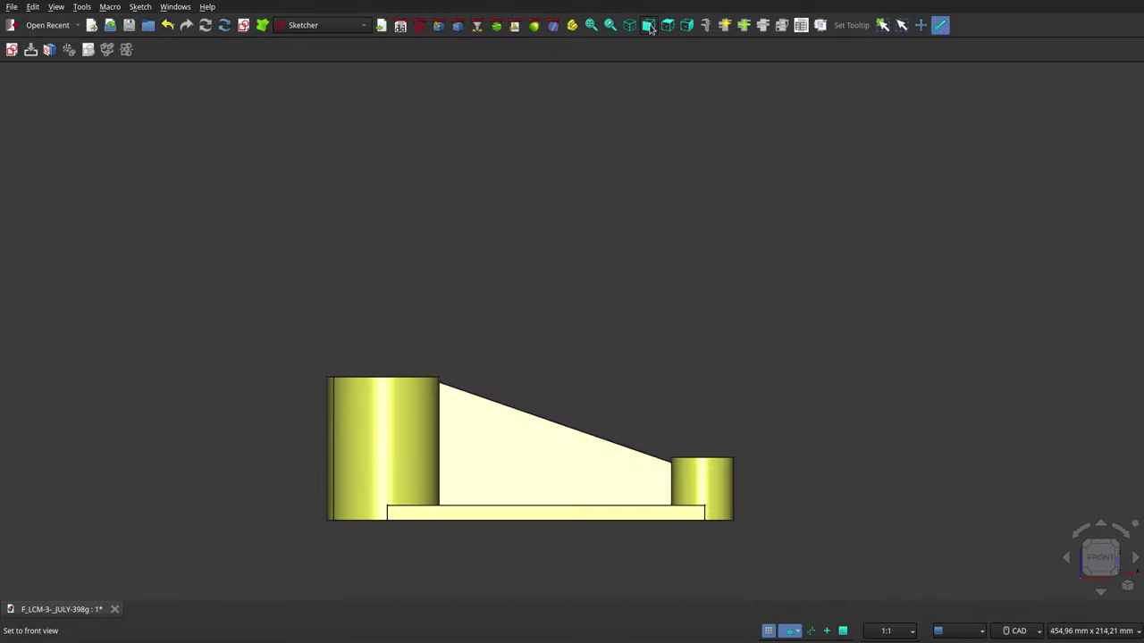
{"action": "scroll", "coordinate": [627, 89], "scroll_direction": "down", "scroll_amount": 2}
{"action": "scroll", "coordinate": [627, 90], "scroll_direction": "down", "scroll_amount": 2}
{"action": "mouse_move", "coordinate": [605, 162]}
{"action": "middle_mouse_down"}
{"action": "mouse_move", "coordinate": [610, 220]}
{"action": "mouse_move", "coordinate": [602, 169]}
{"action": "mouse_move", "coordinate": [563, 90]}
{"action": "mouse_move", "coordinate": [313, 230]}
{"action": "mouse_move", "coordinate": [294, 294]}
{"action": "mouse_move", "coordinate": [531, 286]}
{"action": "middle_mouse_up"}
{"action": "scroll", "coordinate": [545, 188], "scroll_direction": "up", "scroll_amount": 2}
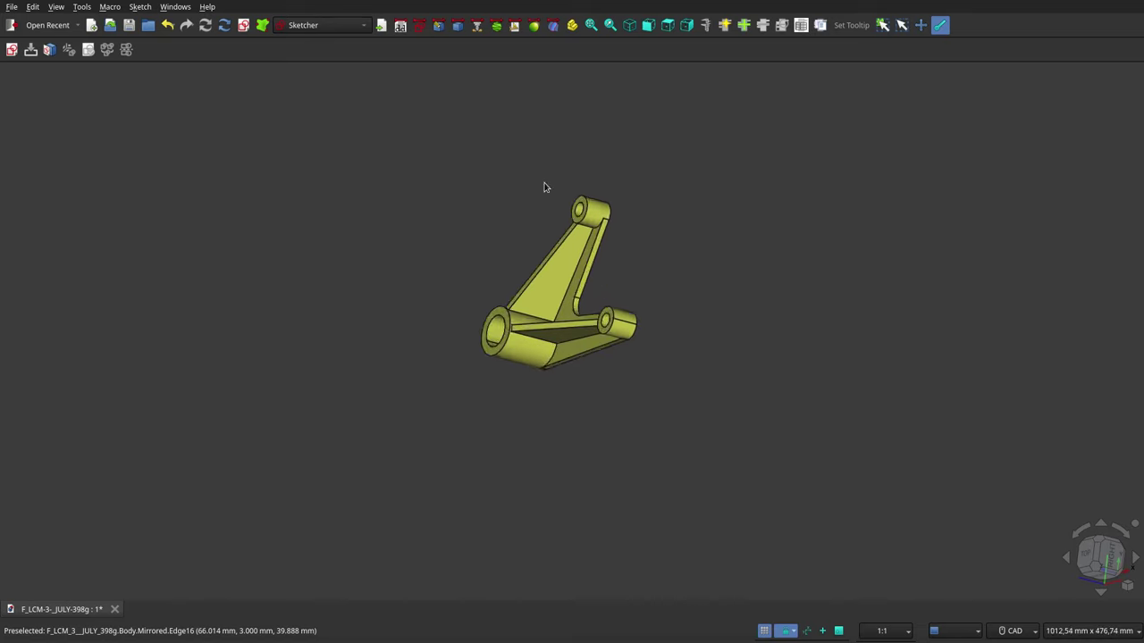
{"action": "mouse_move", "coordinate": [545, 188]}
{"action": "middle_mouse_down"}
{"action": "mouse_move", "coordinate": [385, 324]}
{"action": "mouse_move", "coordinate": [240, 302]}
{"action": "mouse_move", "coordinate": [417, 367]}
{"action": "mouse_move", "coordinate": [608, 387]}
{"action": "mouse_move", "coordinate": [697, 358]}
{"action": "mouse_move", "coordinate": [750, 307]}
{"action": "middle_mouse_up"}
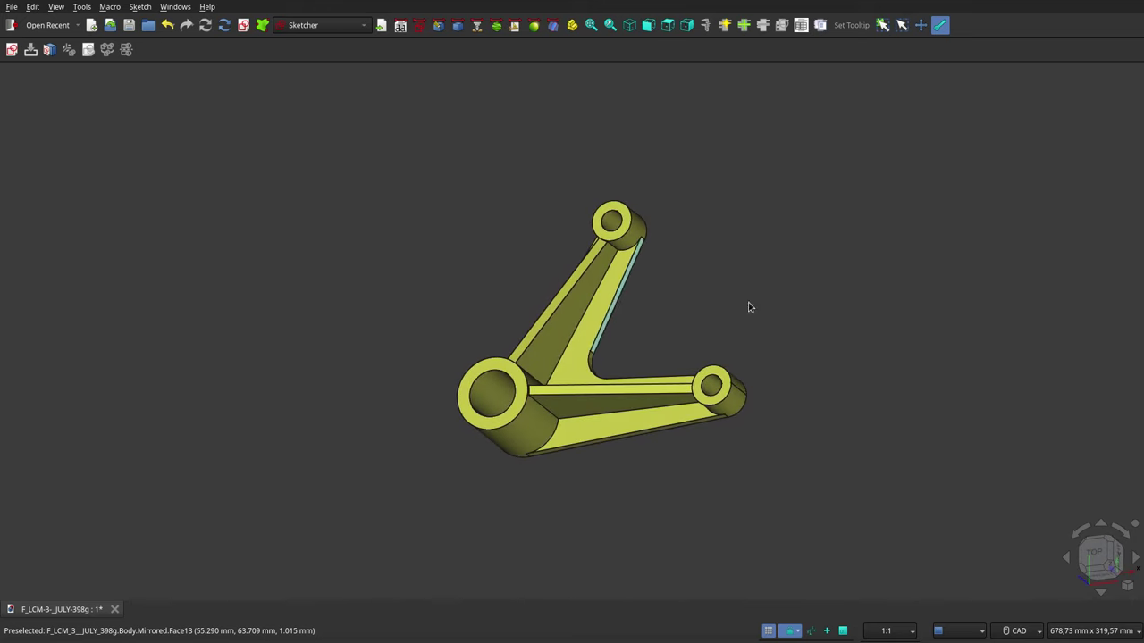
{"action": "left_click", "coordinate": [649, 27]}
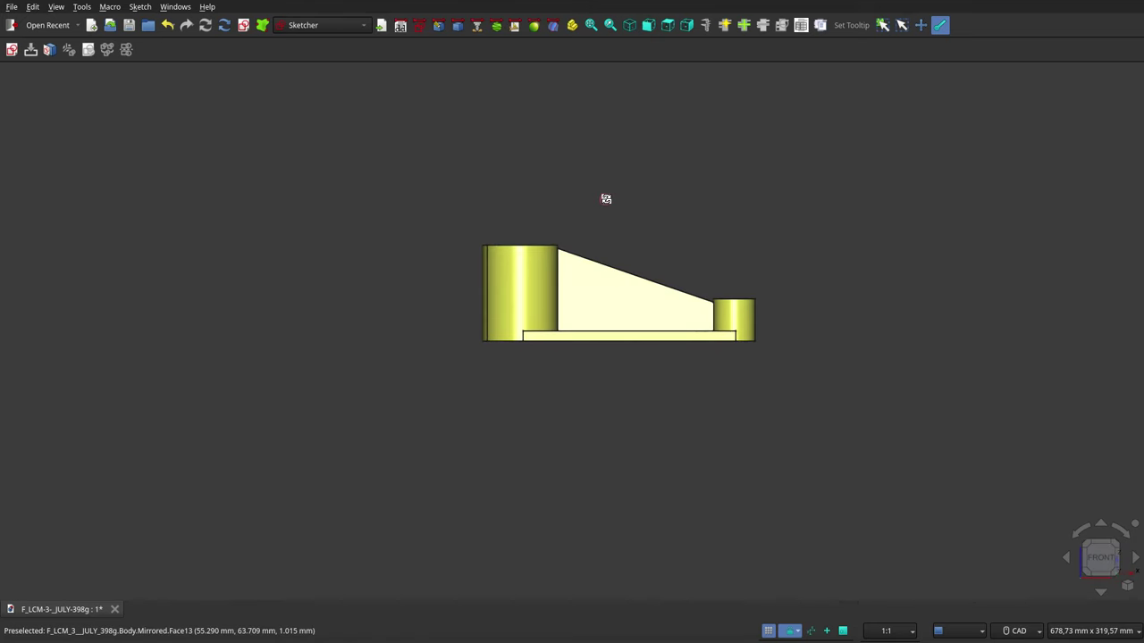
{"action": "mouse_move", "coordinate": [606, 198]}
{"action": "middle_mouse_down"}
{"action": "mouse_move", "coordinate": [618, 265]}
{"action": "mouse_move", "coordinate": [577, 122]}
{"action": "mouse_move", "coordinate": [590, 227]}
{"action": "middle_mouse_up"}
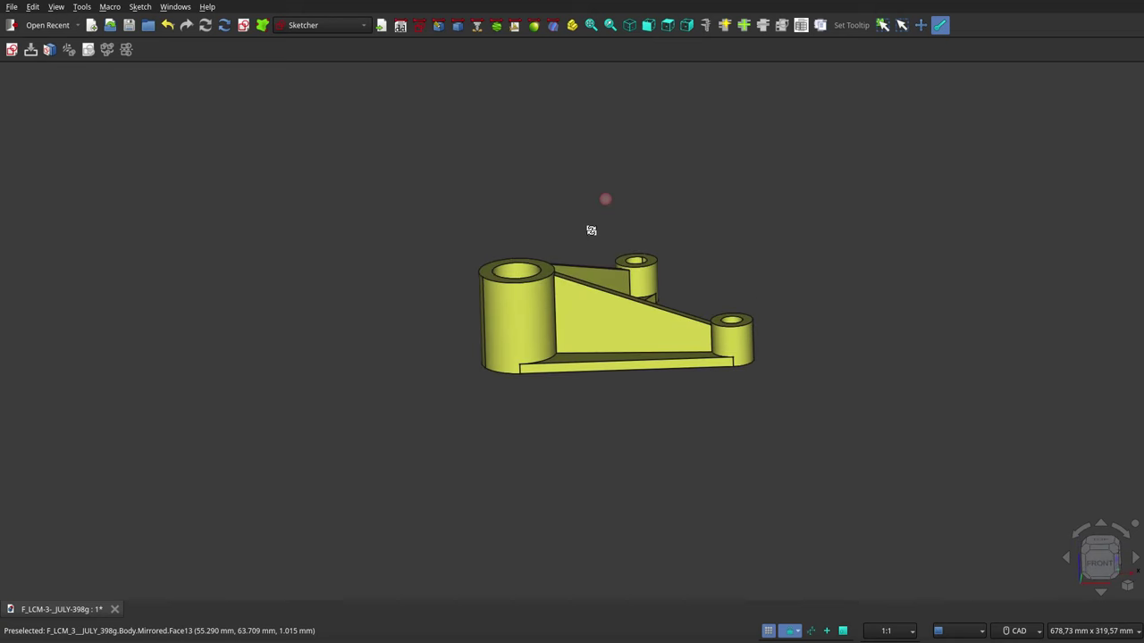
{"action": "left_click", "coordinate": [686, 25]}
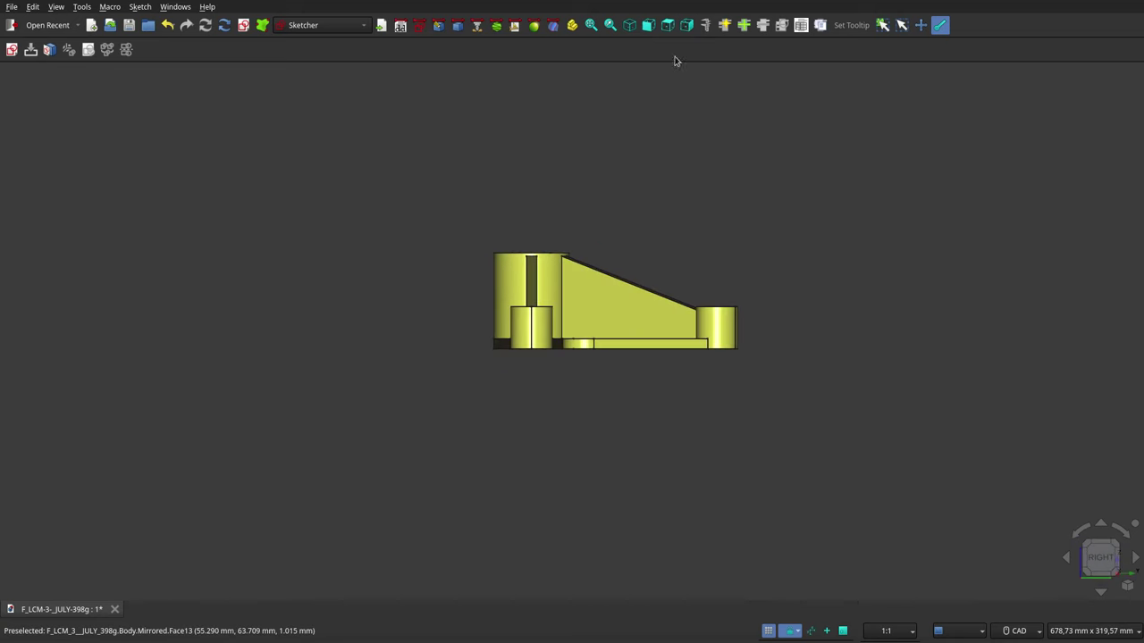
{"action": "mouse_move", "coordinate": [583, 241]}
{"action": "middle_mouse_down"}
{"action": "mouse_move", "coordinate": [571, 301]}
{"action": "mouse_move", "coordinate": [548, 299]}
{"action": "mouse_move", "coordinate": [556, 131]}
{"action": "mouse_move", "coordinate": [563, 332]}
{"action": "middle_mouse_up"}
{"action": "scroll", "coordinate": [510, 140], "scroll_direction": "up", "scroll_amount": 2}
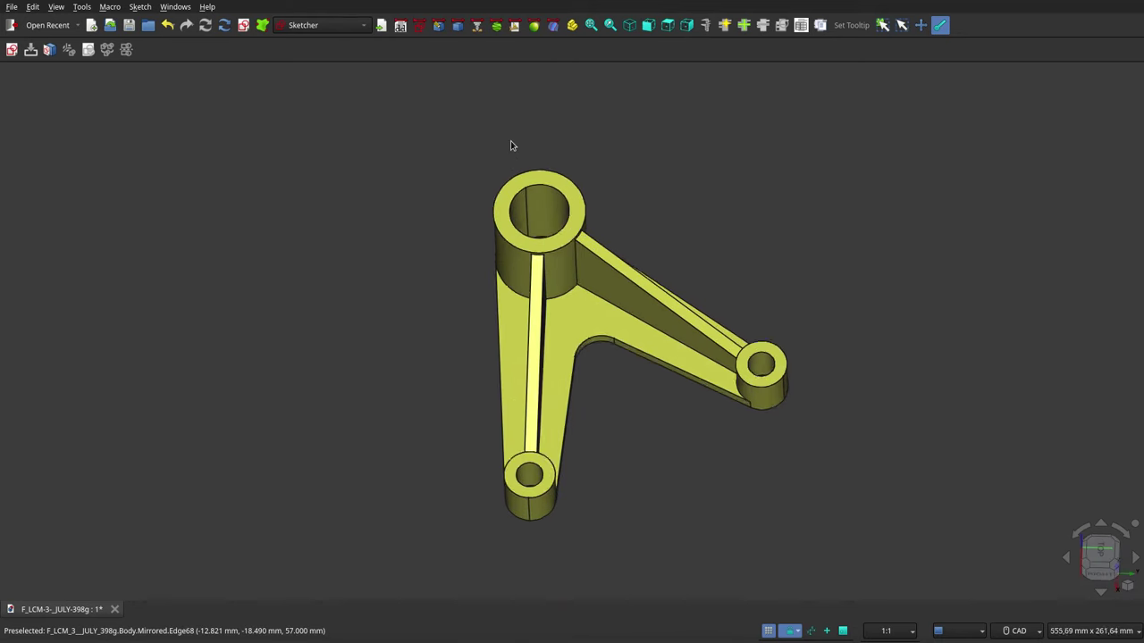
{"action": "scroll", "coordinate": [510, 140], "scroll_direction": "up", "scroll_amount": 2}
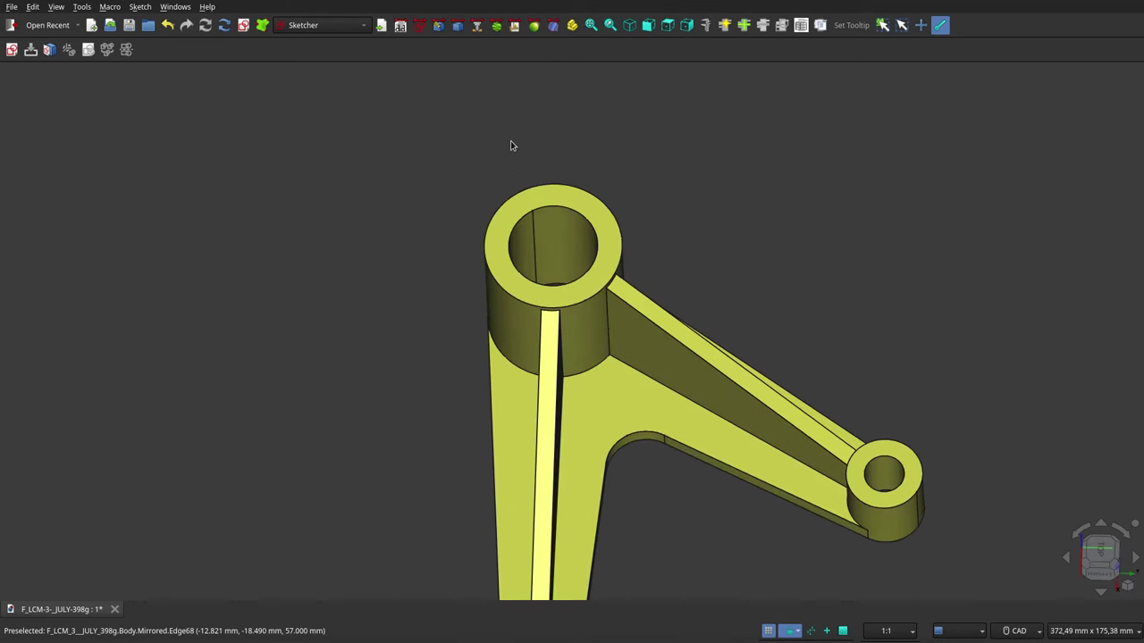
{"action": "left_click", "coordinate": [602, 260]}
{"action": "left_click", "coordinate": [602, 261]}
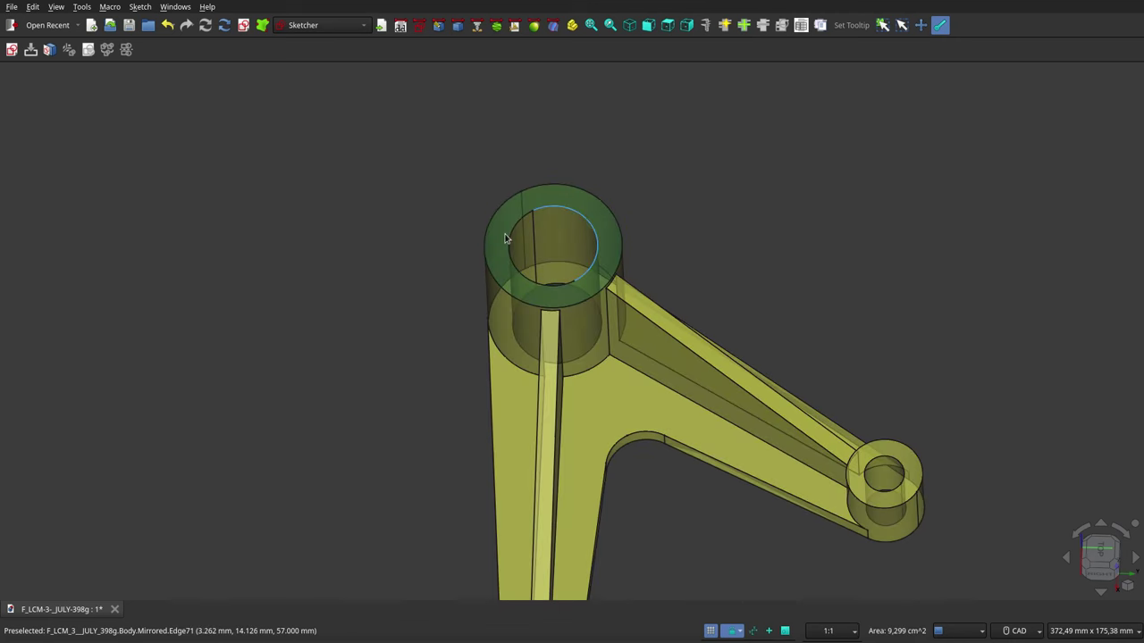
{"action": "left_click", "coordinate": [405, 266]}
{"action": "mouse_move", "coordinate": [408, 324]}
{"action": "middle_mouse_down"}
{"action": "mouse_move", "coordinate": [506, 300]}
{"action": "mouse_move", "coordinate": [533, 211]}
{"action": "mouse_move", "coordinate": [508, 166]}
{"action": "middle_mouse_up"}
{"action": "scroll", "coordinate": [509, 167], "scroll_direction": "down", "scroll_amount": 5}
{"action": "mouse_move", "coordinate": [518, 297]}
{"action": "middle_mouse_down"}
{"action": "mouse_move", "coordinate": [633, 243]}
{"action": "mouse_move", "coordinate": [684, 191]}
{"action": "mouse_move", "coordinate": [689, 169]}
{"action": "mouse_move", "coordinate": [569, 294]}
{"action": "mouse_move", "coordinate": [566, 355]}
{"action": "mouse_move", "coordinate": [590, 391]}
{"action": "middle_mouse_up"}
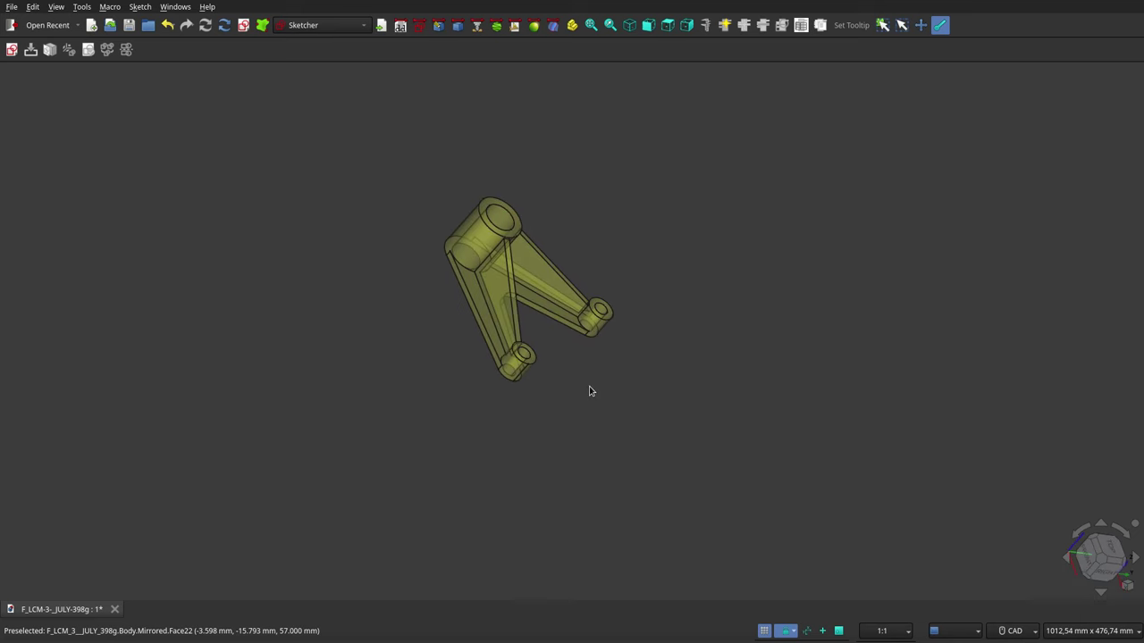
{"action": "left_click", "coordinate": [537, 264]}
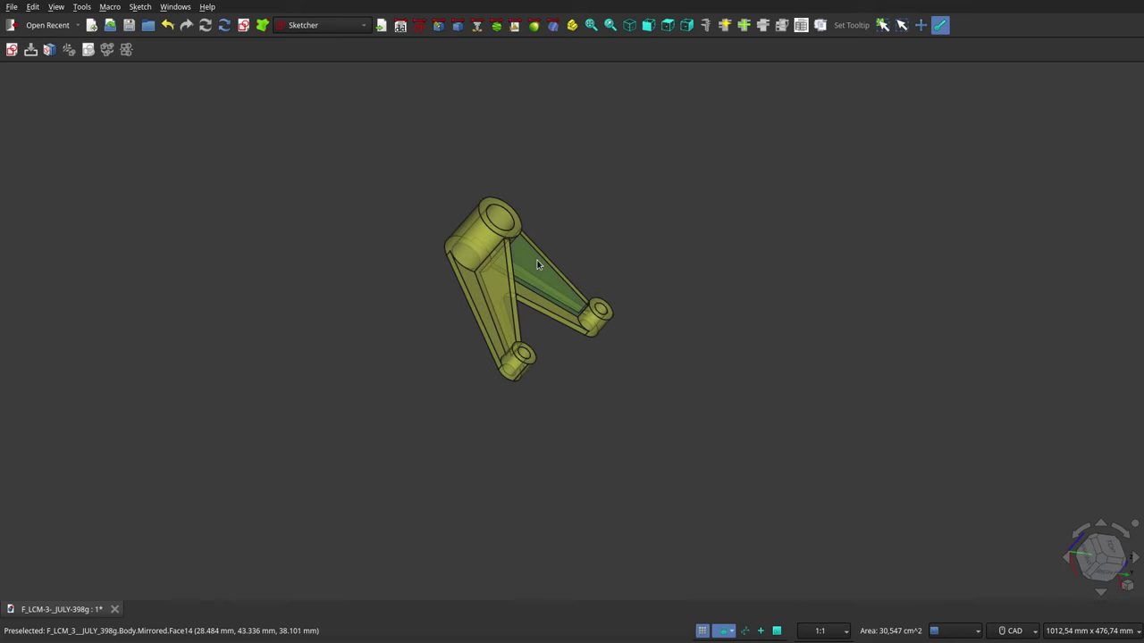
{"action": "middle_click_drag", "start_coordinate": [571, 199], "coordinate": [467, 232]}
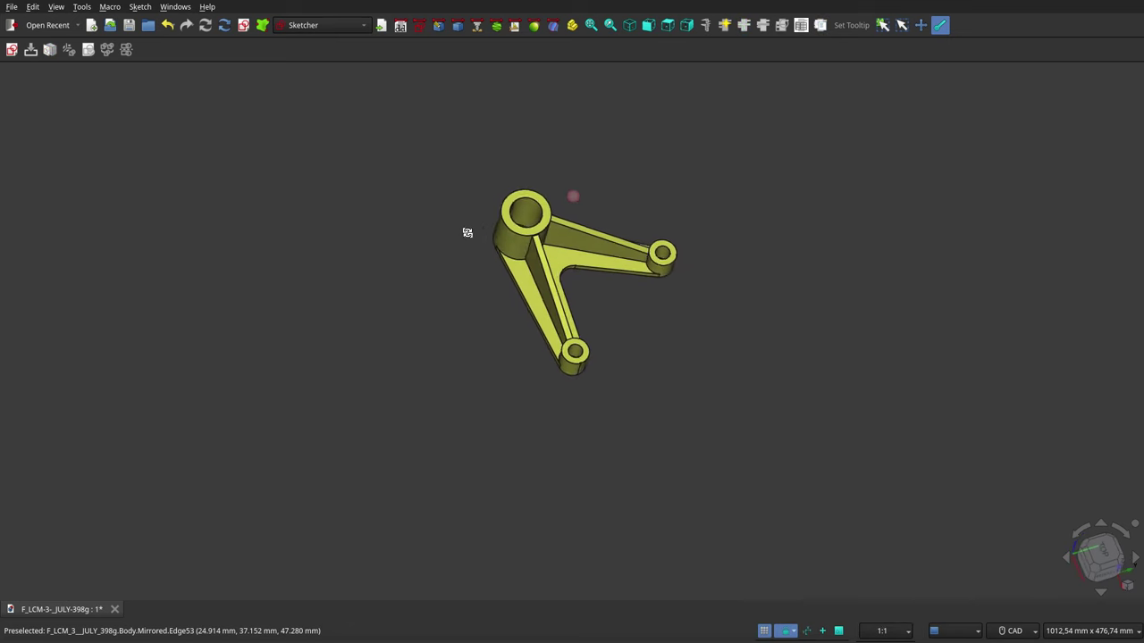
{"action": "scroll", "coordinate": [598, 246], "scroll_direction": "up", "scroll_amount": 2}
{"action": "scroll", "coordinate": [597, 243], "scroll_direction": "up", "scroll_amount": 3}
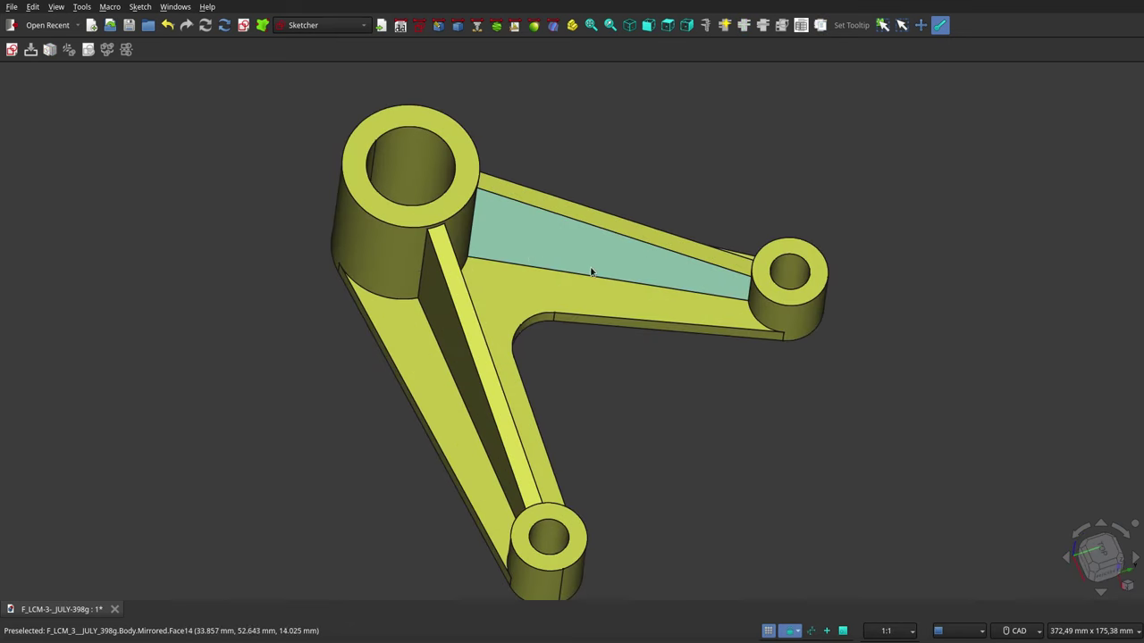